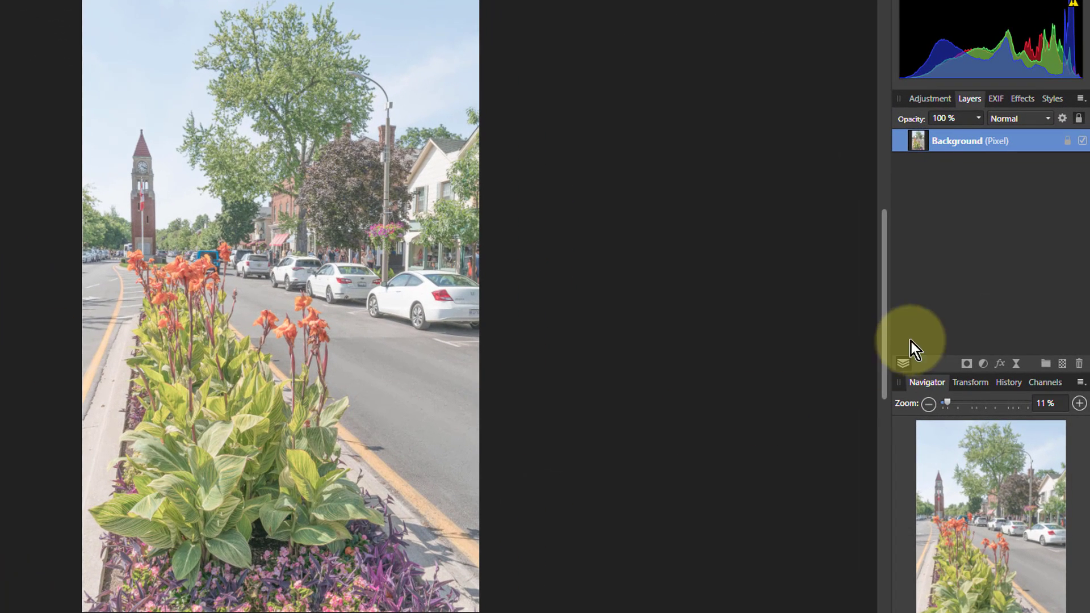
Add a Gray-mode Curves adjustment and pull its white endpoint to zero, blacking out the photo
left_click(983, 364)
left_click(953, 180)
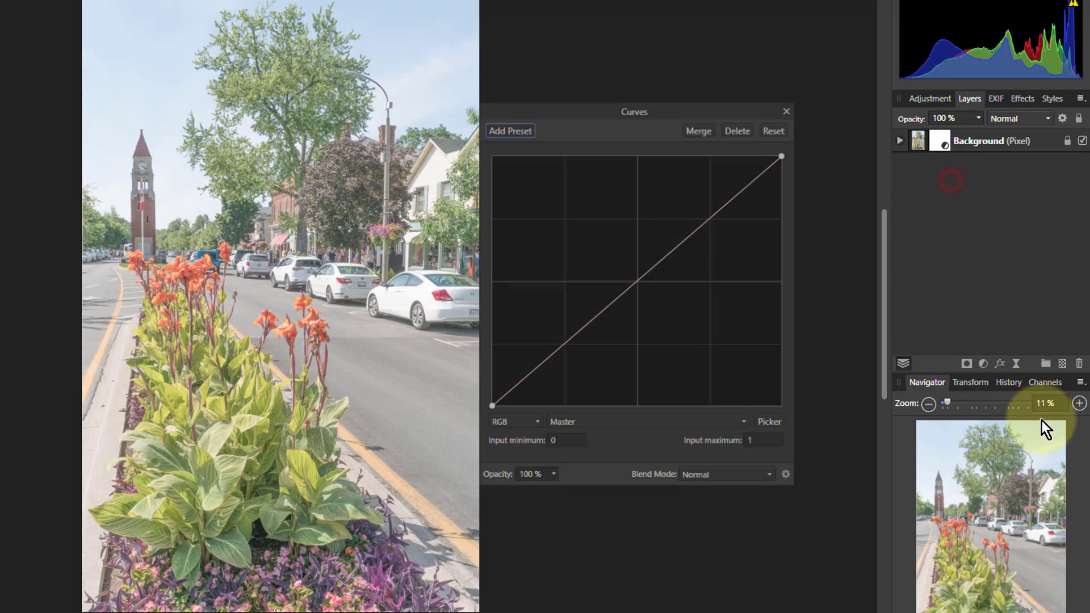
left_click(509, 424)
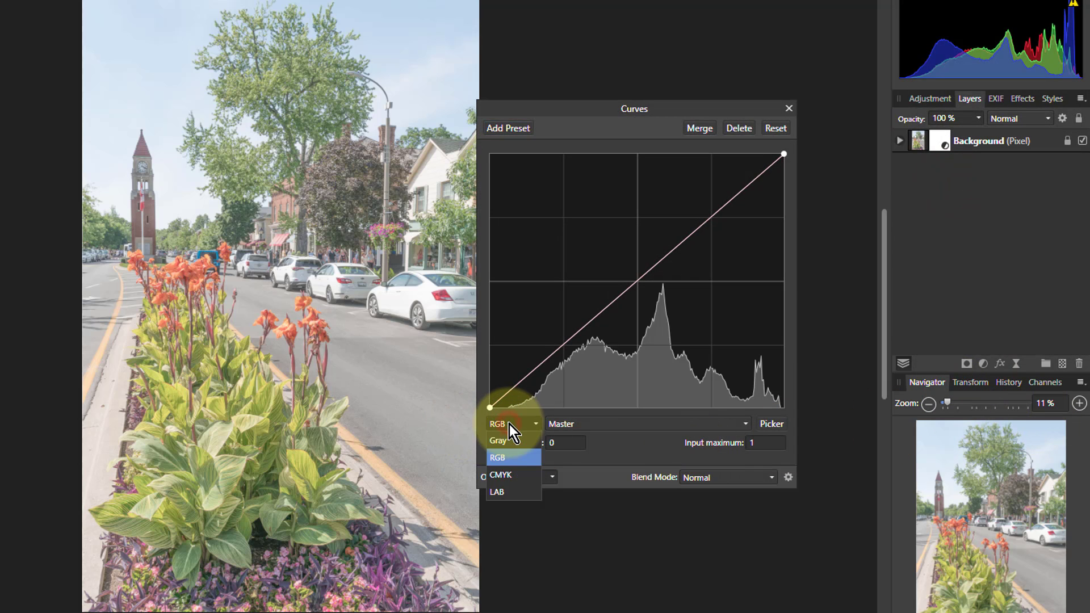
left_click(510, 445)
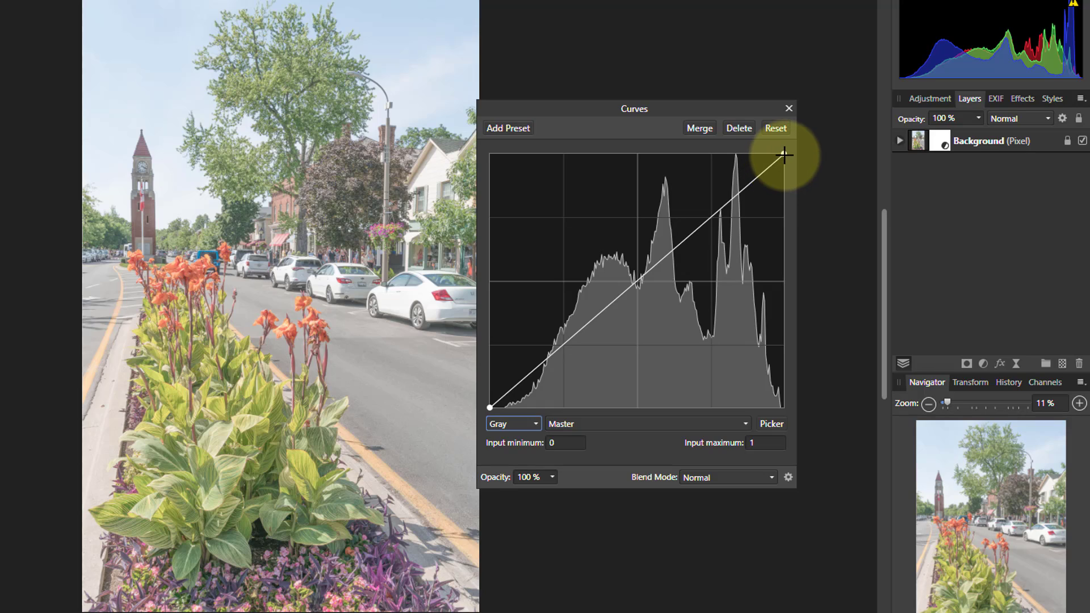
left_click_drag(784, 154, 877, 452)
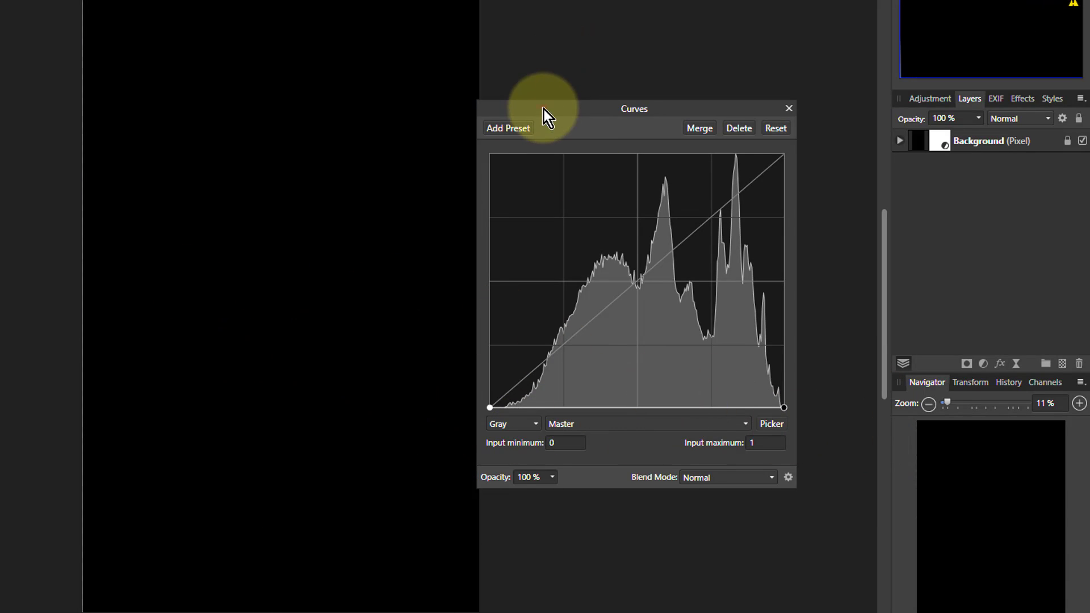
left_click_drag(543, 109, 559, 107)
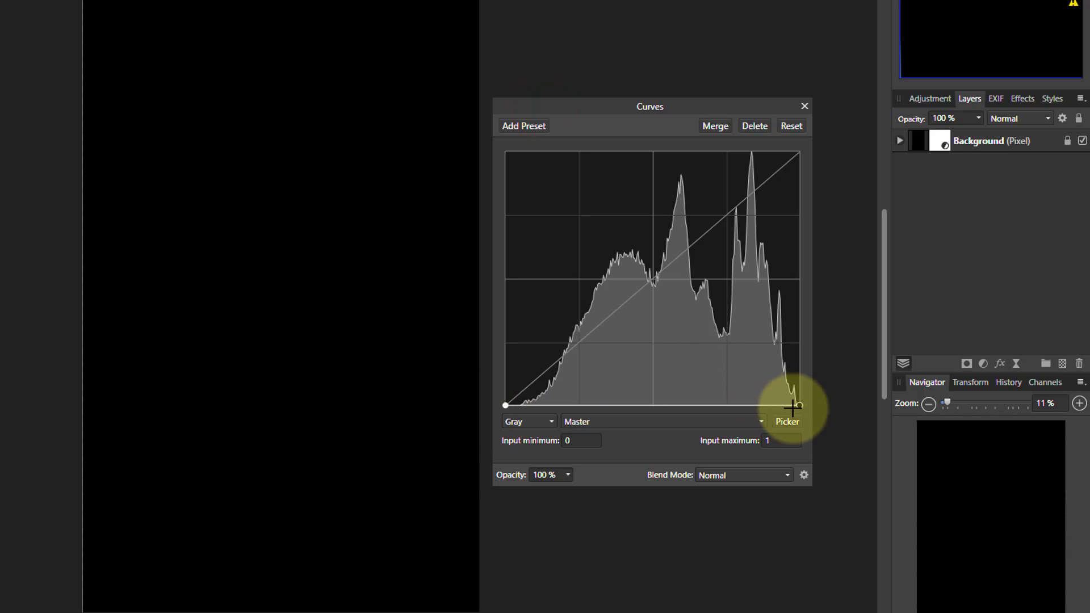
Reset the curve, raise its black end and lower its white end to mid-height output
left_click(792, 127)
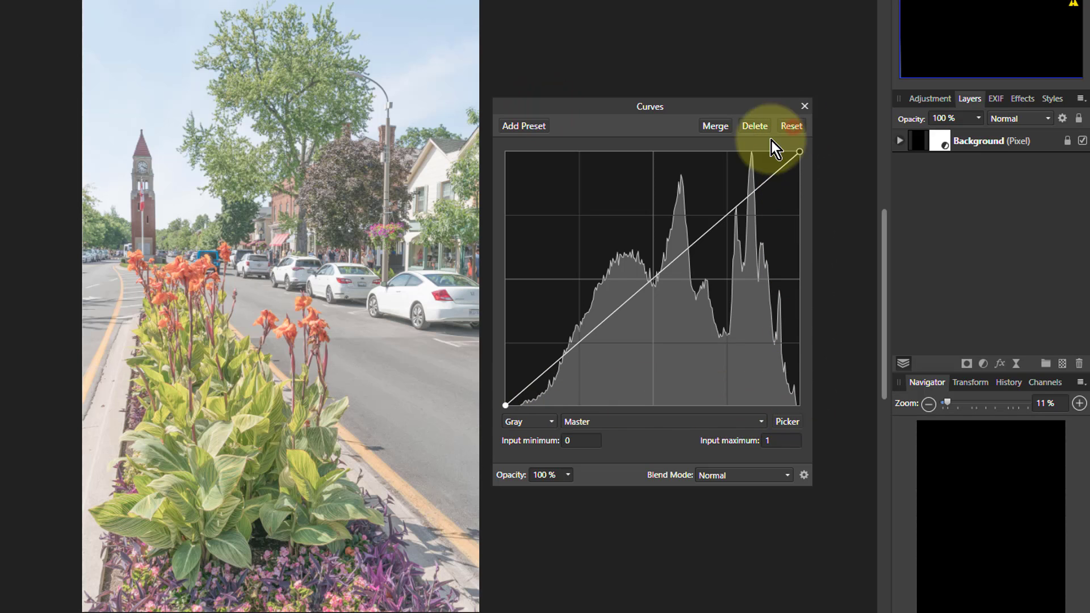
left_click_drag(505, 405, 497, 281)
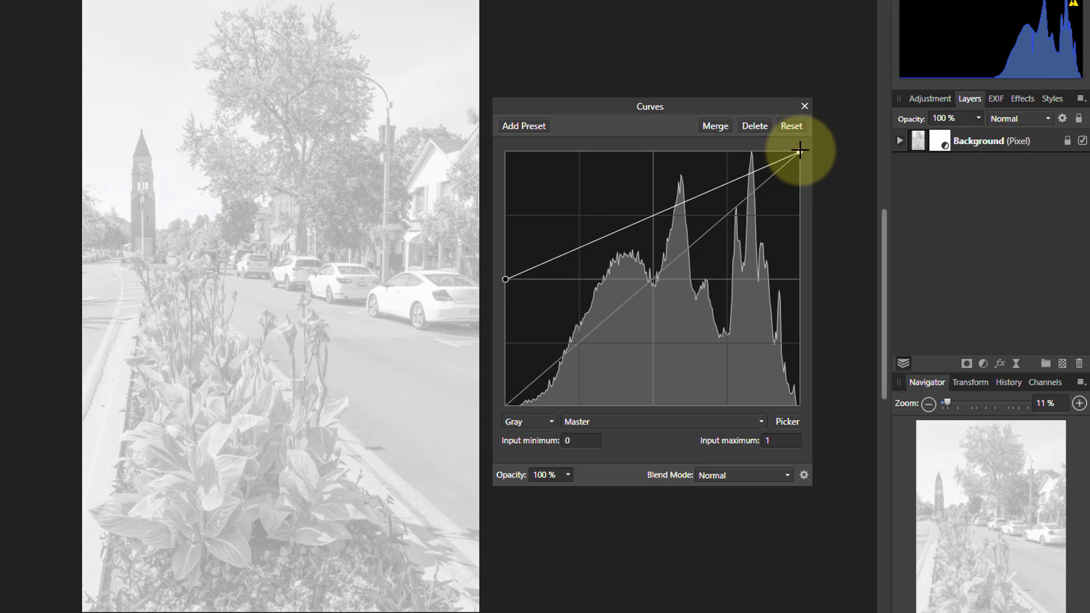
left_click_drag(801, 152, 820, 280)
left_click(667, 281)
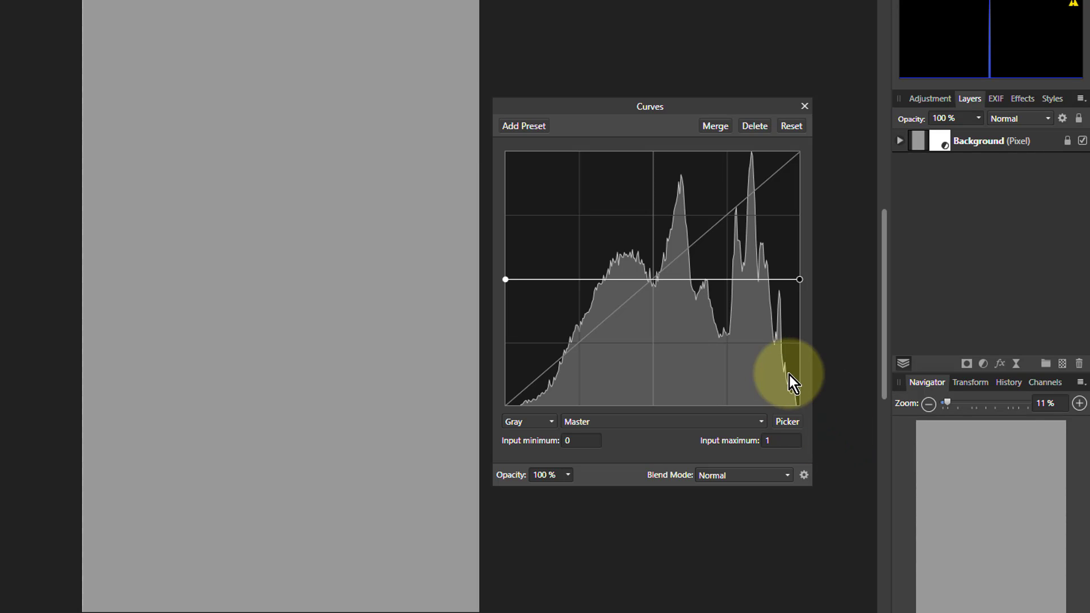
Change the flat Curves adjustment's blend mode to Overlay so the photo reappears
left_click(747, 475)
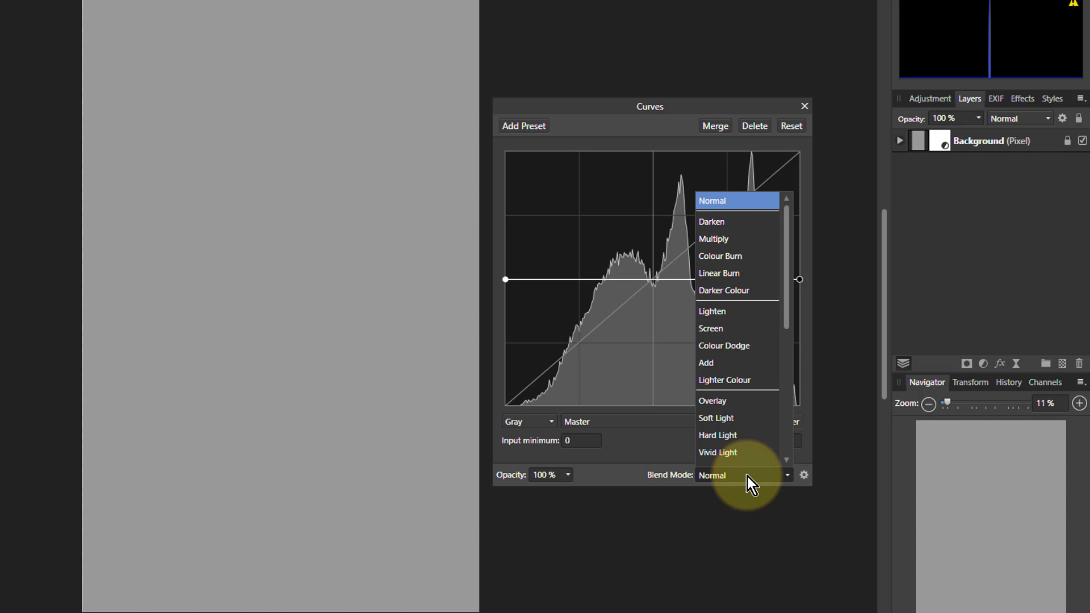
scroll(740, 440, "down", 2)
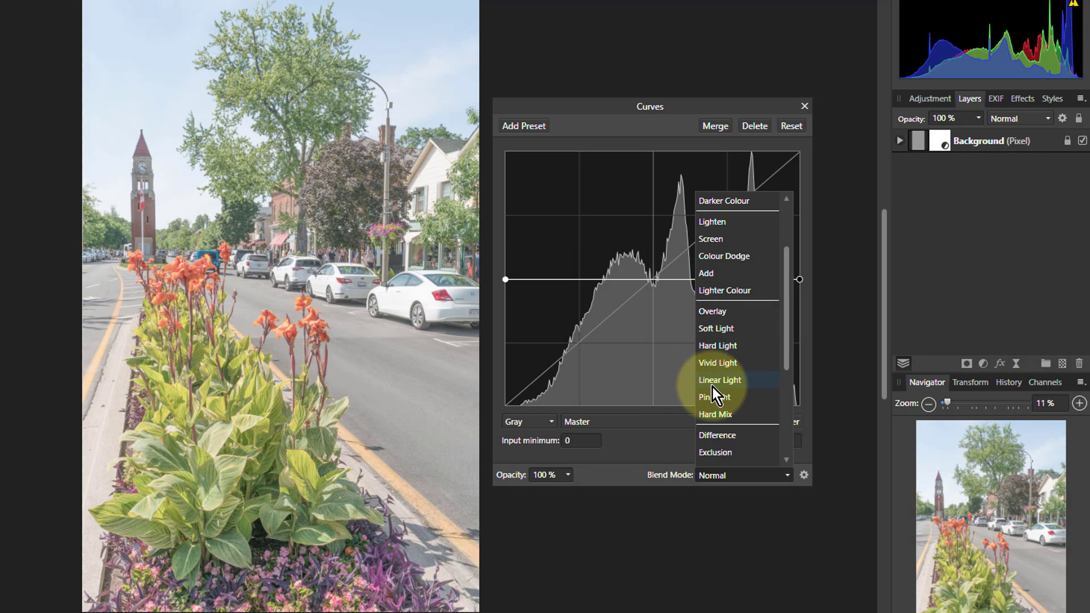
left_click(716, 315)
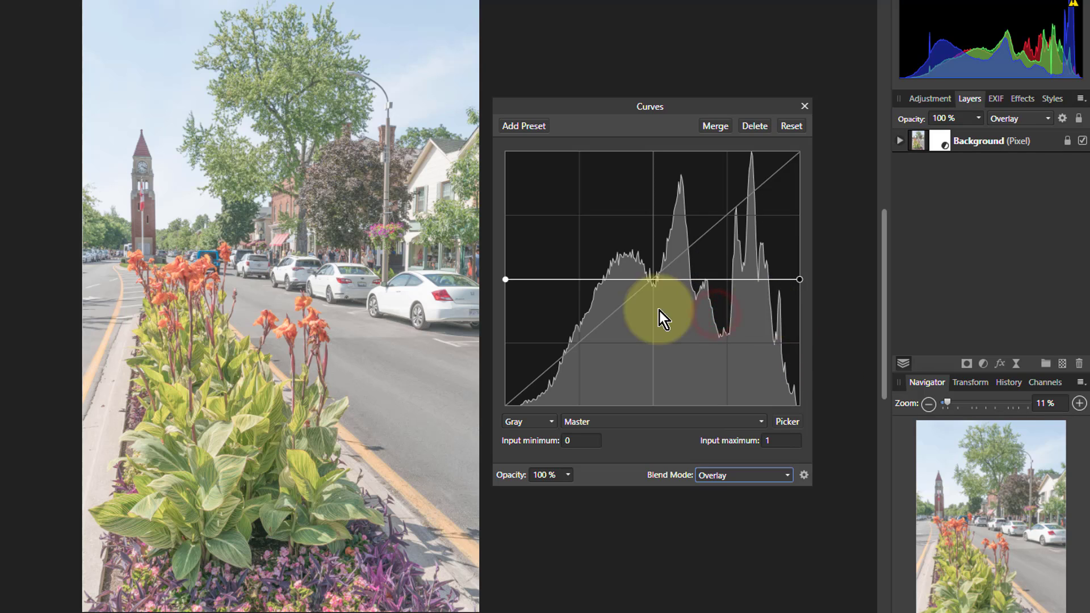
Reset the curve, drop its white end to mid-height, and blend it in Overlay
left_click(792, 128)
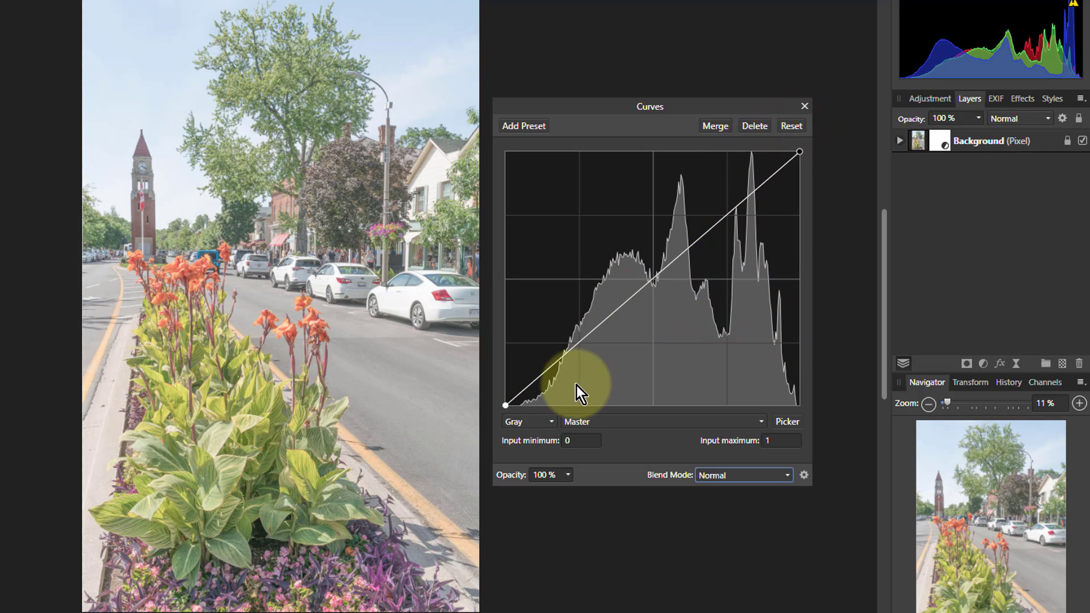
left_click_drag(799, 151, 836, 281)
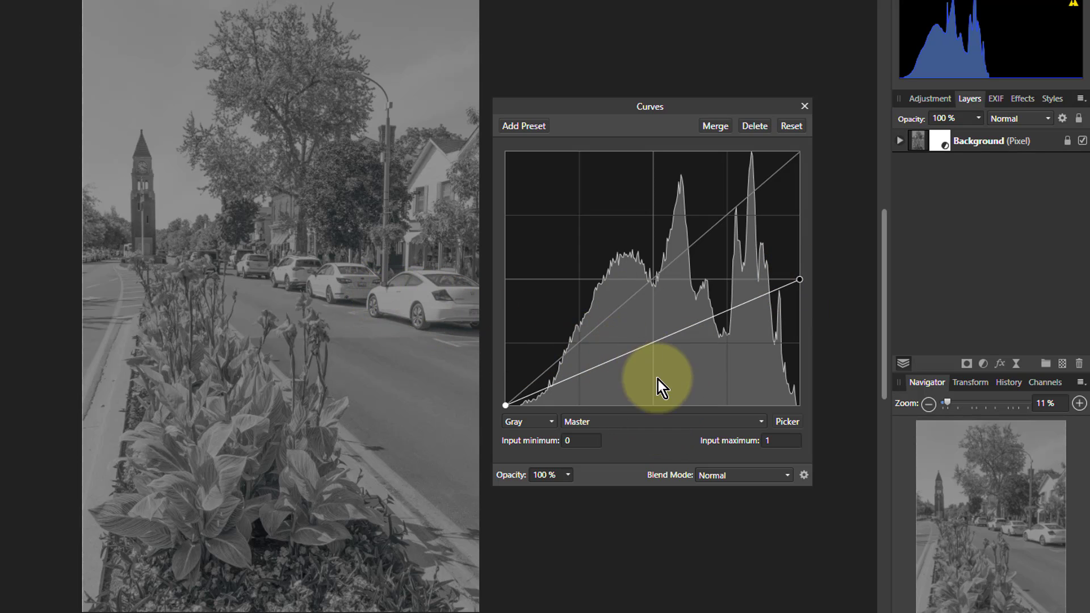
left_click(724, 476)
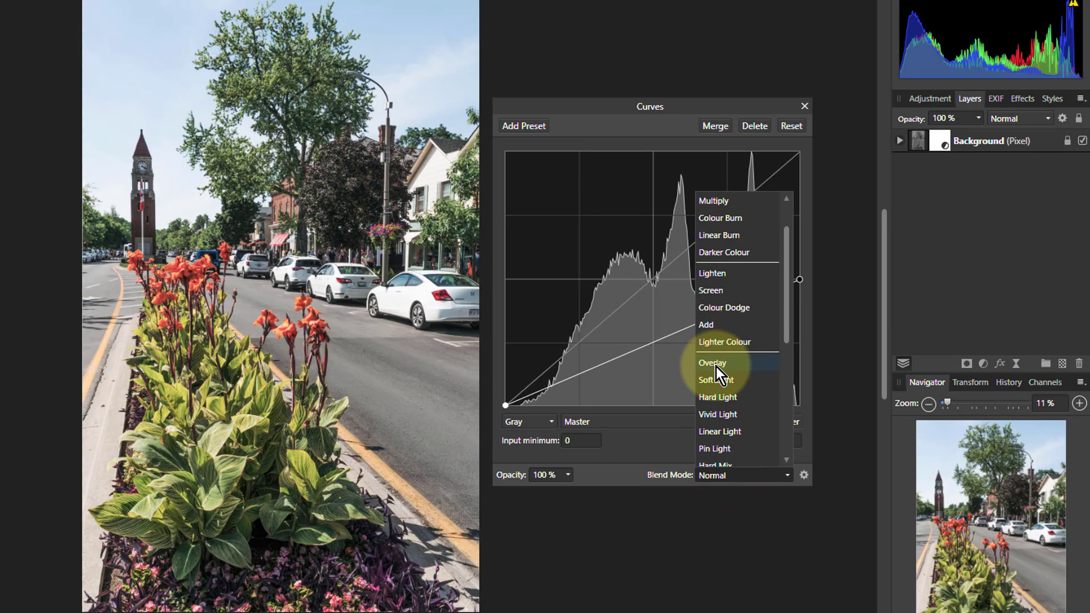
left_click(715, 364)
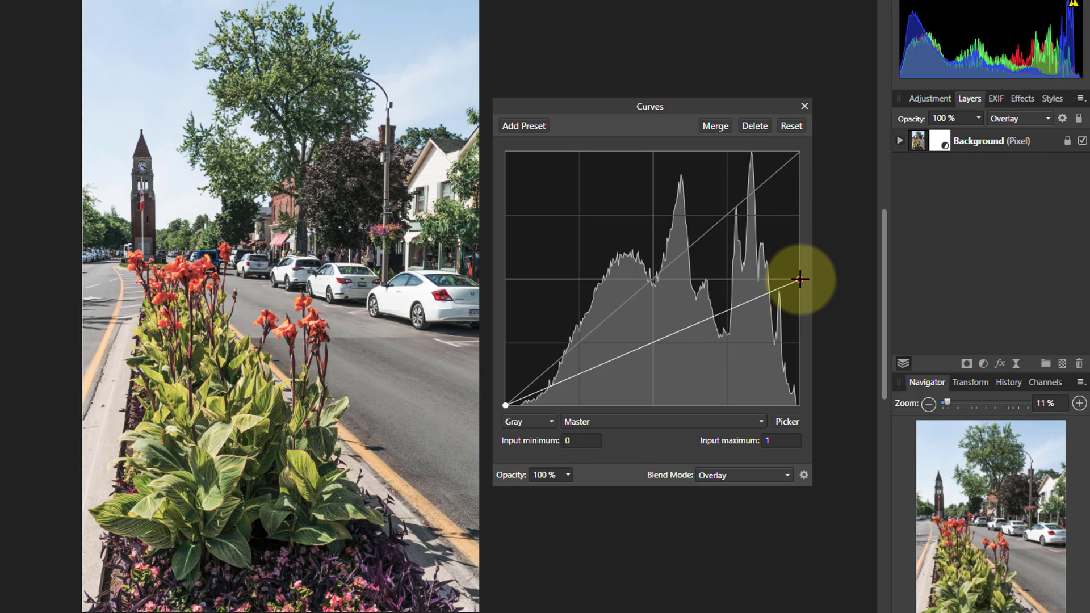
Return the white end to the top, lift the black end to mid-height, and pull a midpoint down
left_click_drag(800, 279, 799, 151)
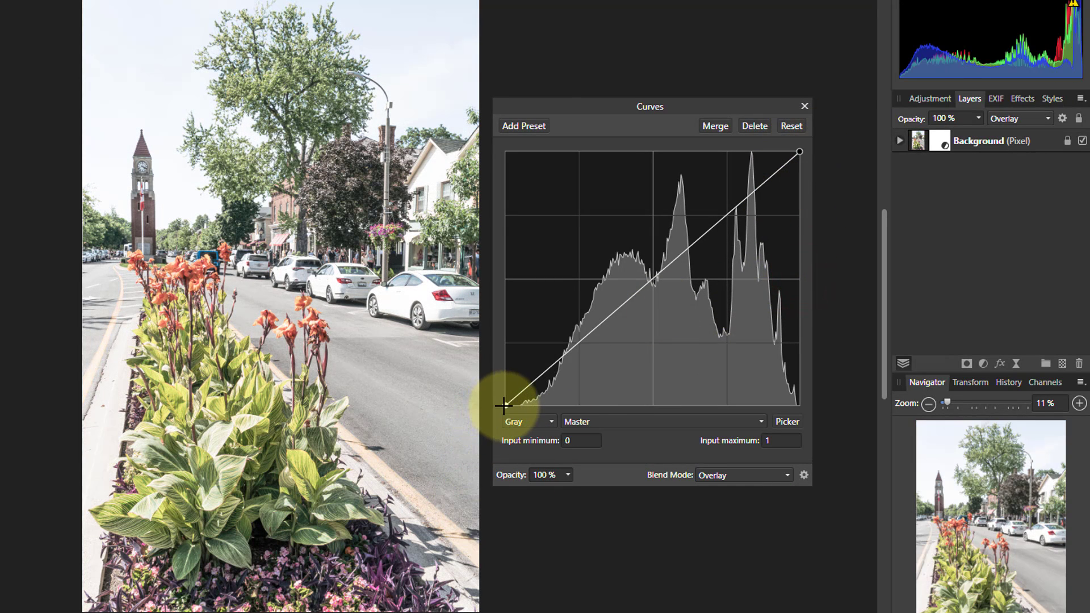
left_click_drag(503, 405, 492, 279)
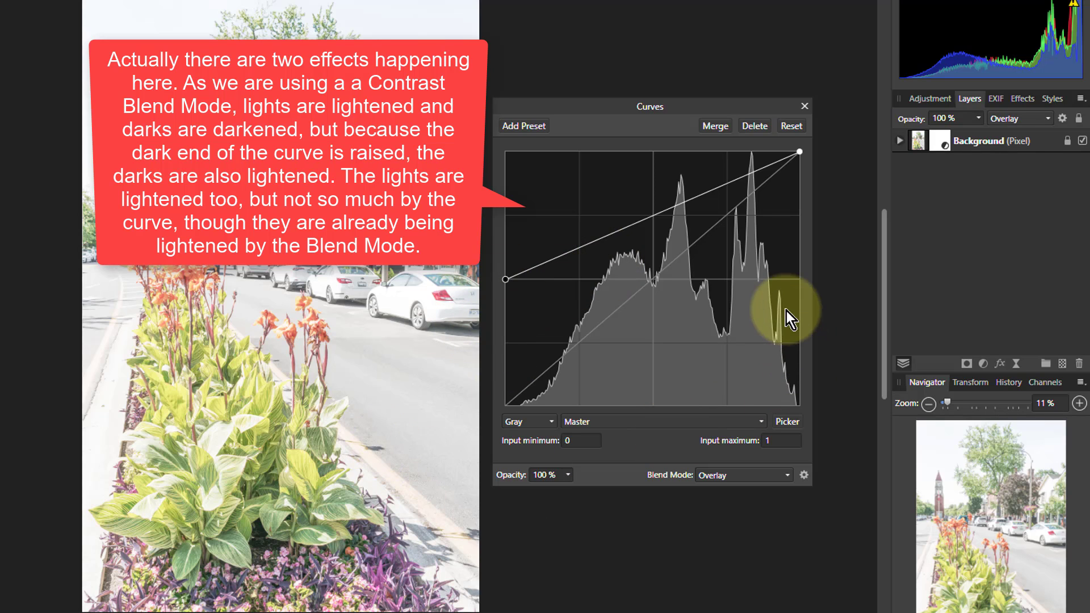
left_click_drag(647, 217, 648, 264)
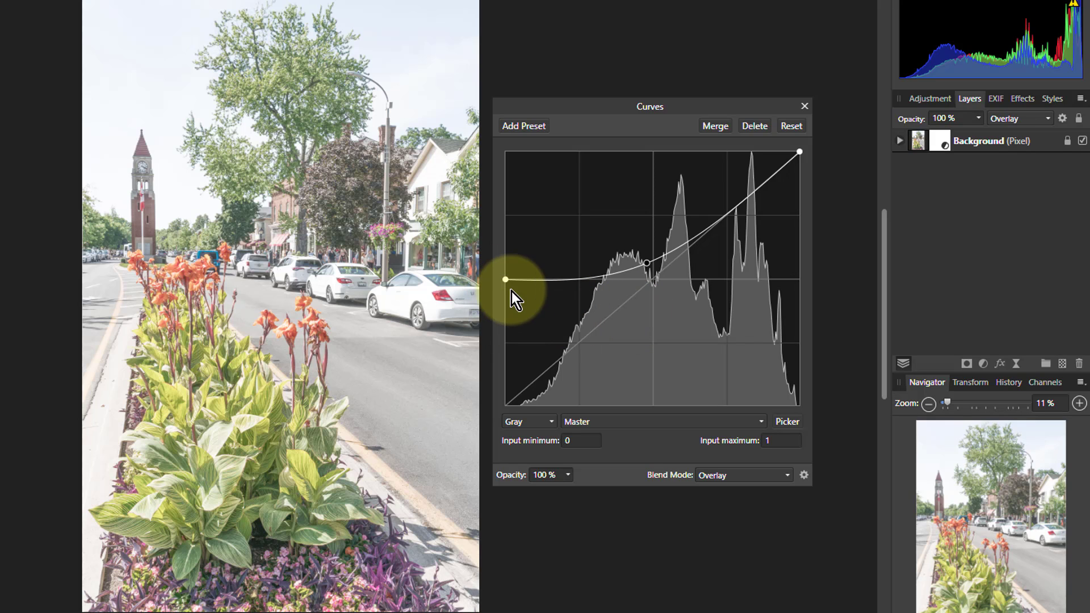
Return the black end to the bottom and drop the white end down, flattening the curve at zero output
left_click_drag(505, 279, 505, 421)
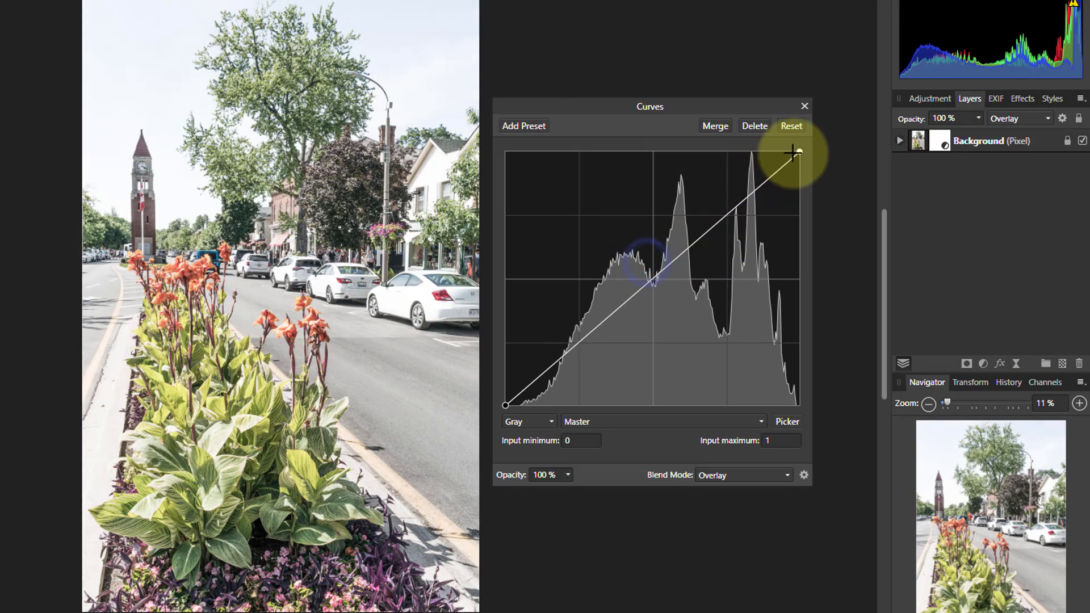
mouse_move(799, 151)
left_mouse_down()
mouse_move(826, 247)
mouse_move(823, 138)
mouse_move(849, 251)
mouse_move(846, 328)
mouse_move(829, 272)
mouse_move(833, 284)
mouse_move(803, 279)
mouse_move(815, 389)
mouse_move(815, 152)
left_mouse_up()
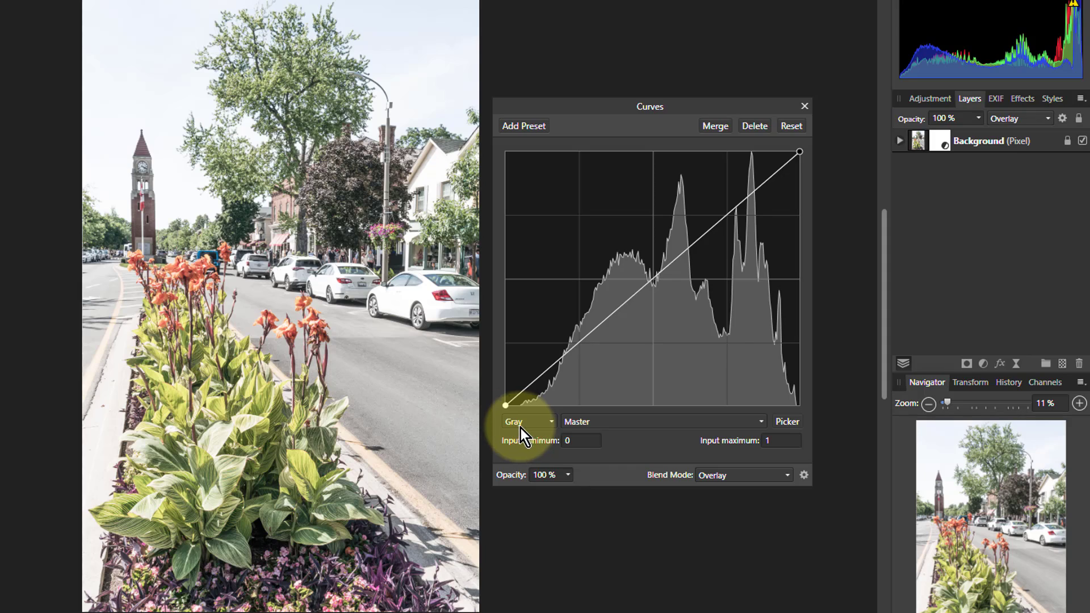
mouse_move(652, 278)
left_mouse_down()
mouse_move(662, 339)
mouse_move(628, 273)
mouse_move(632, 288)
mouse_move(652, 282)
left_mouse_up()
key("Delete")
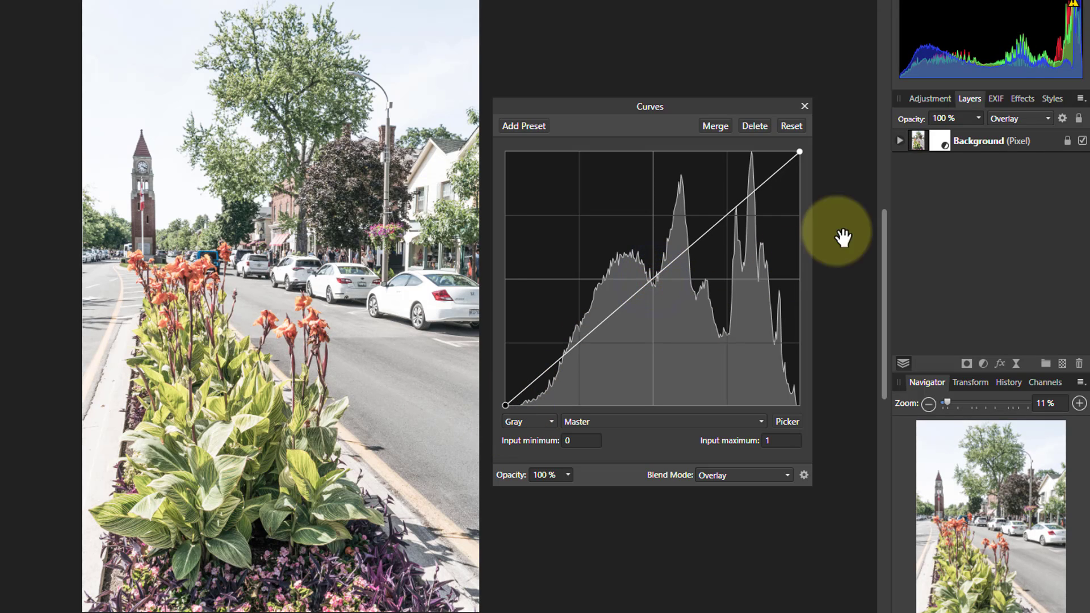
left_click_drag(799, 153, 839, 405)
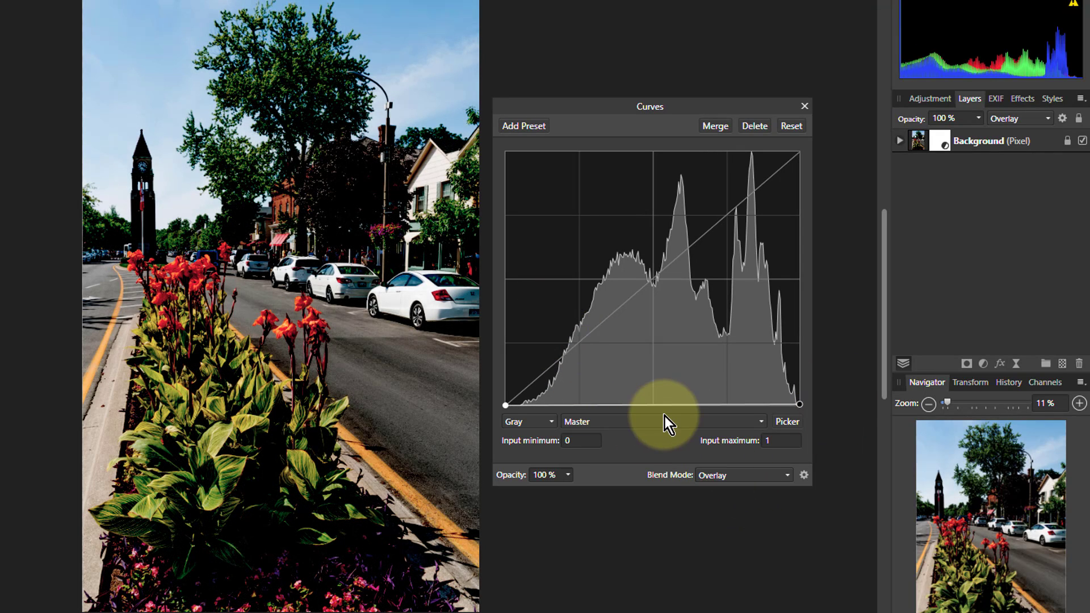
Switch the Curves adjustment's blend mode to Soft Light
left_click(732, 477)
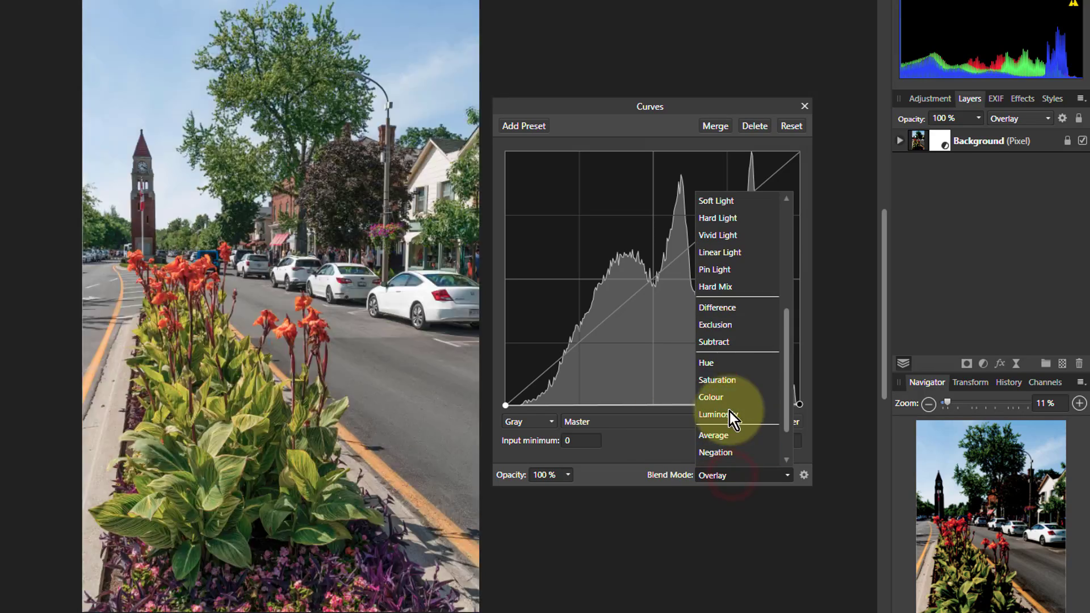
scroll(720, 272, "up", 3)
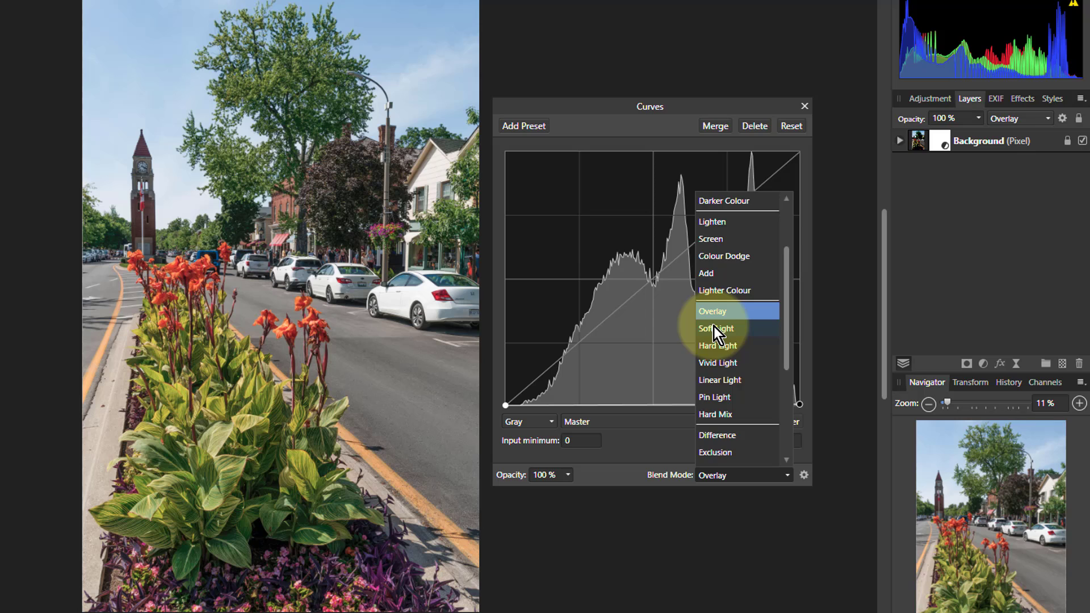
left_click(714, 328)
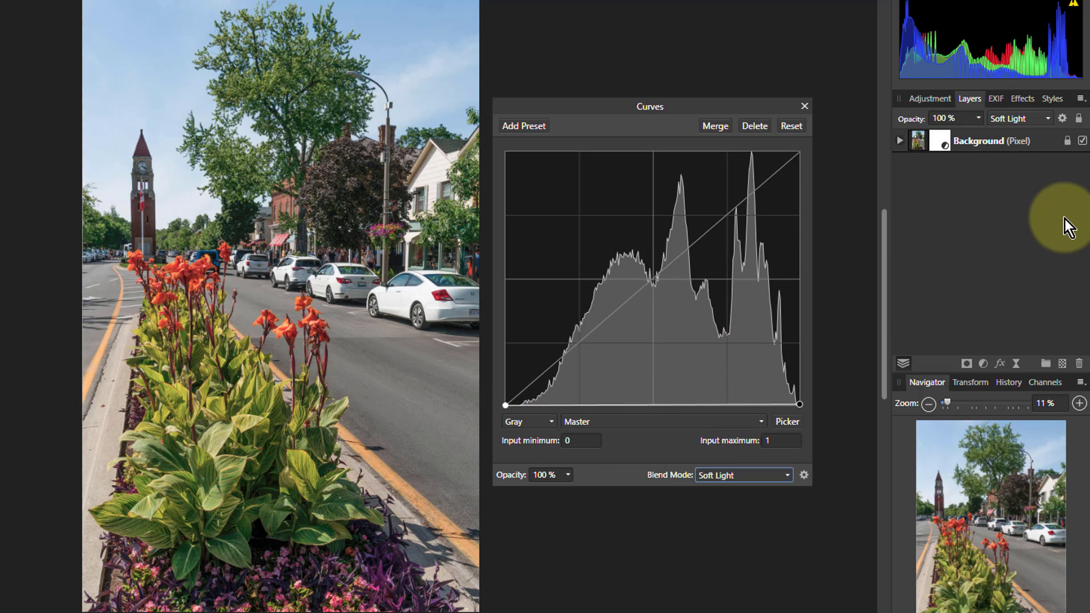
Expand the Background layer and toggle the Curves adjustment off and on to compare
left_click(900, 140)
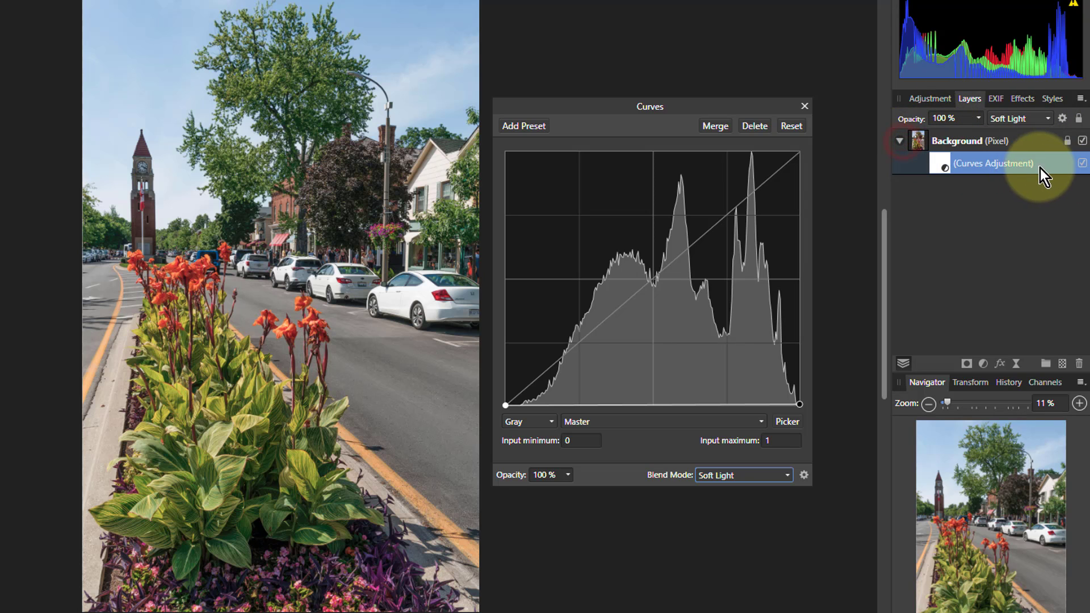
left_click(1082, 164)
left_click(1082, 164)
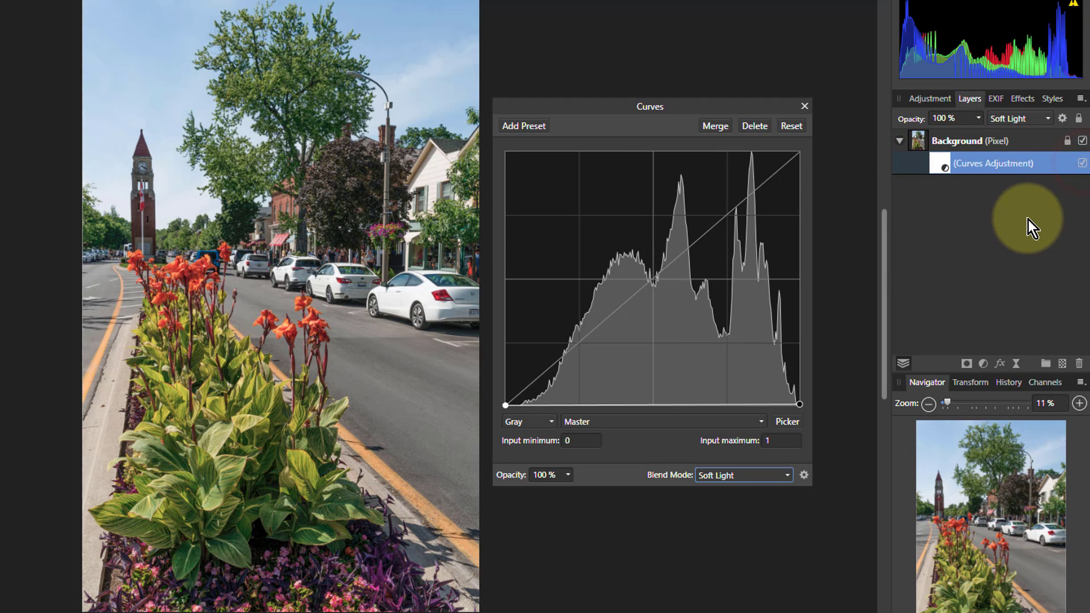
left_click(656, 406)
Pull the flat curve's middle up into an arch, then lower the peak slightly
left_click_drag(657, 407, 656, 283)
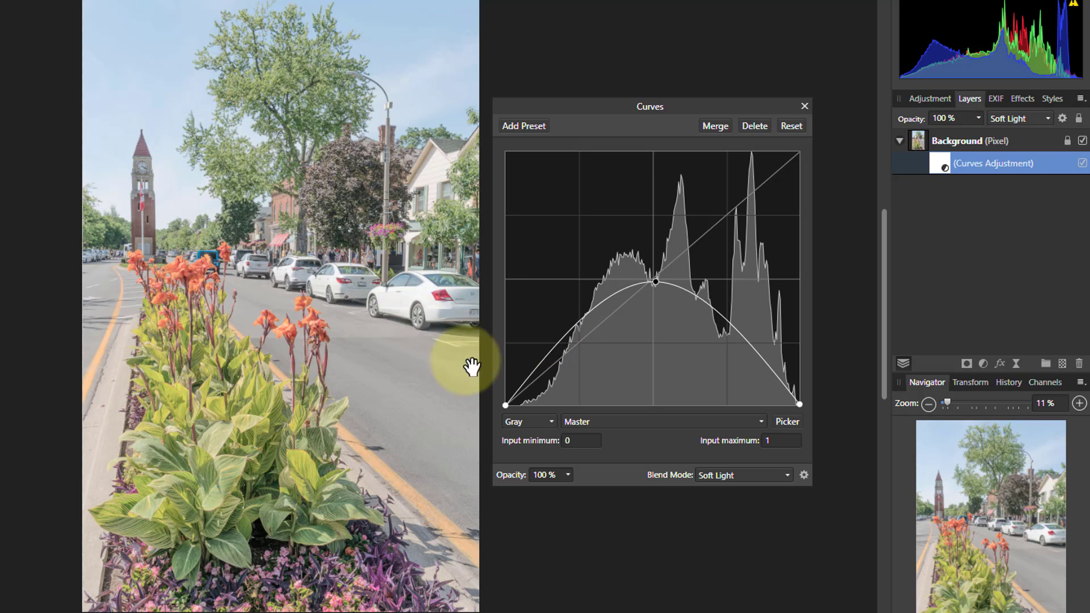
left_click_drag(654, 280, 655, 297)
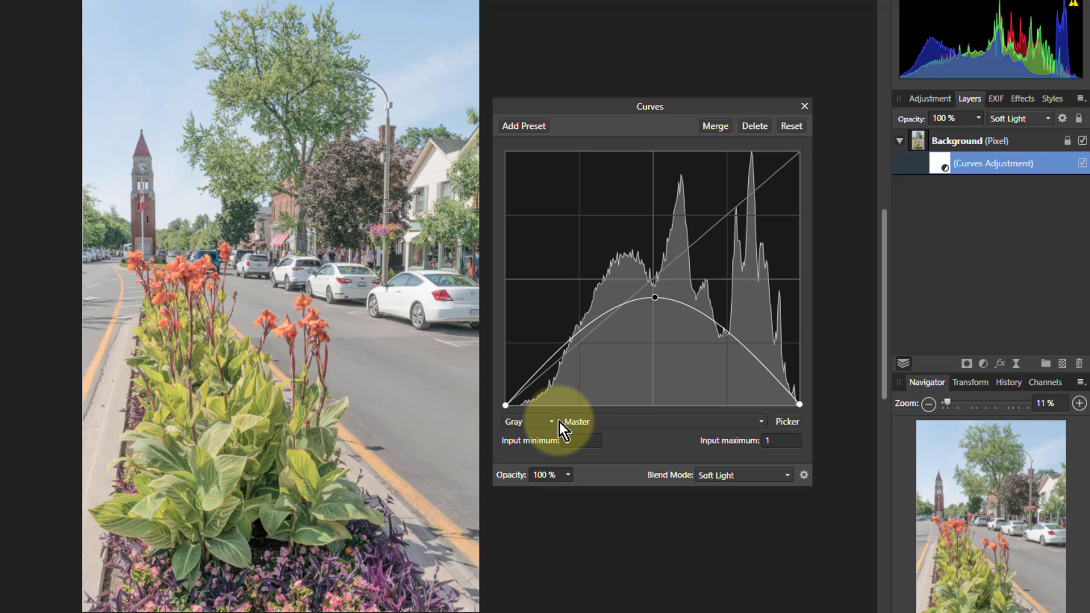
left_click(732, 476)
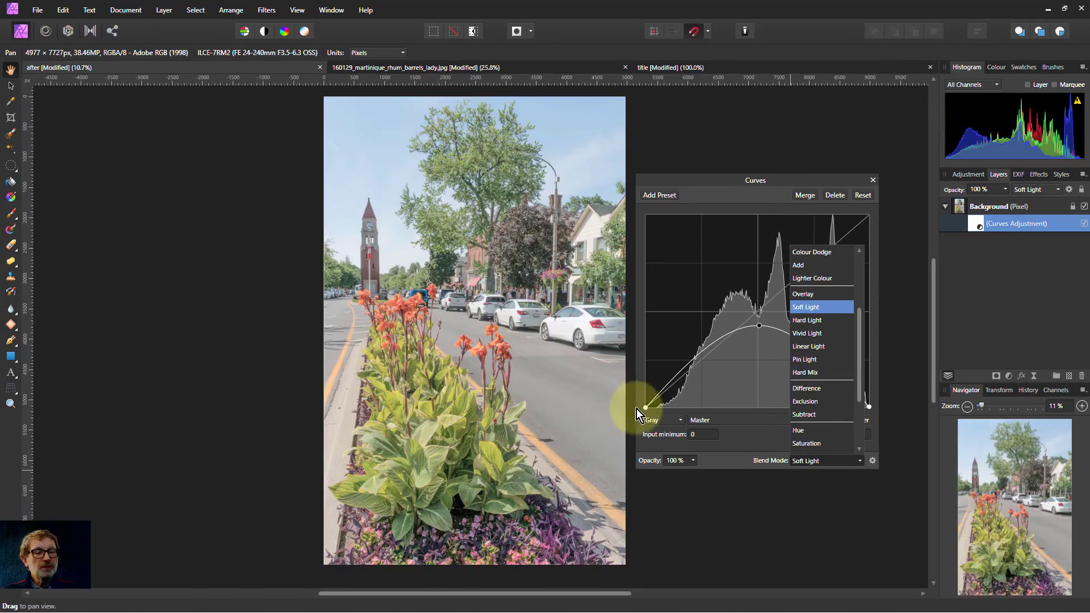
left_click(728, 420)
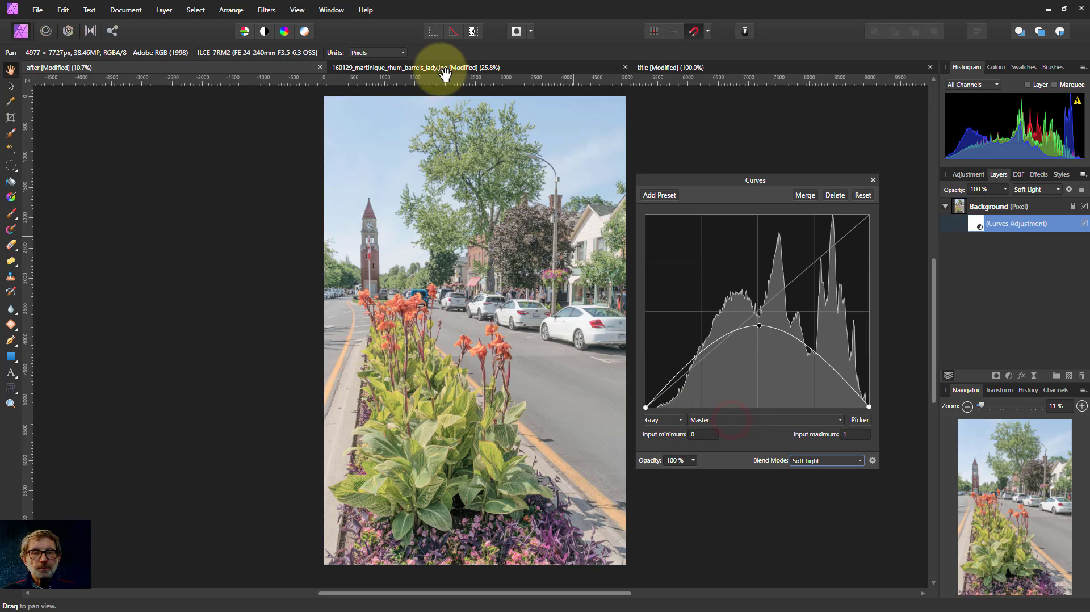